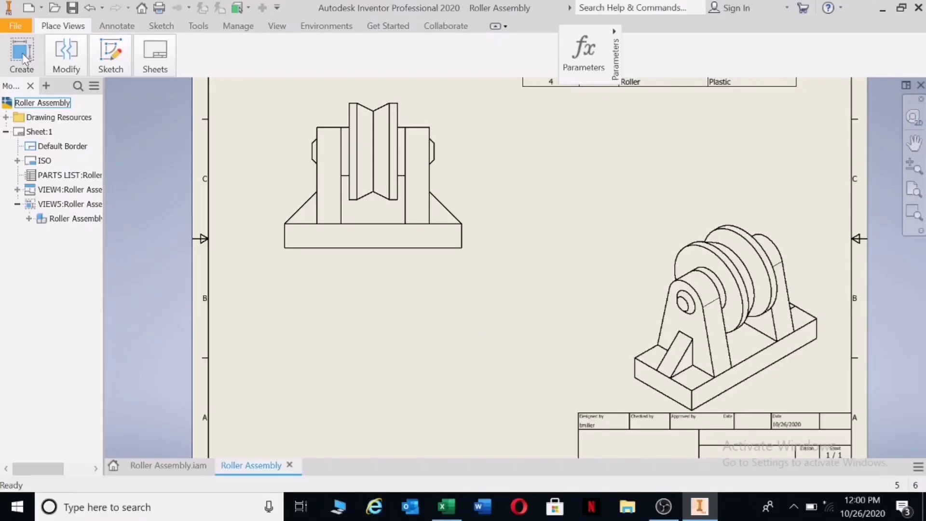
- Draw a horizontal section line C across the front view at the shaft's height, then continue
left_click(22, 57)
left_click(124, 104)
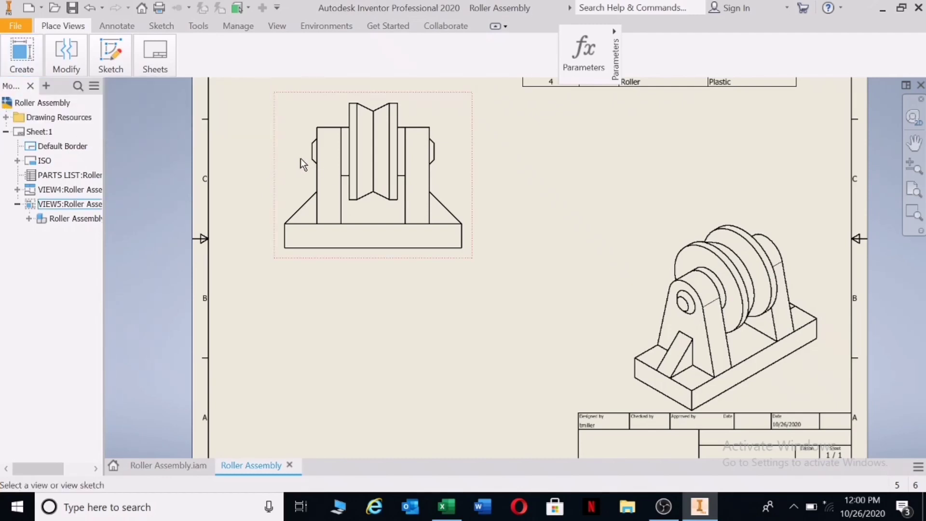
left_click(279, 153)
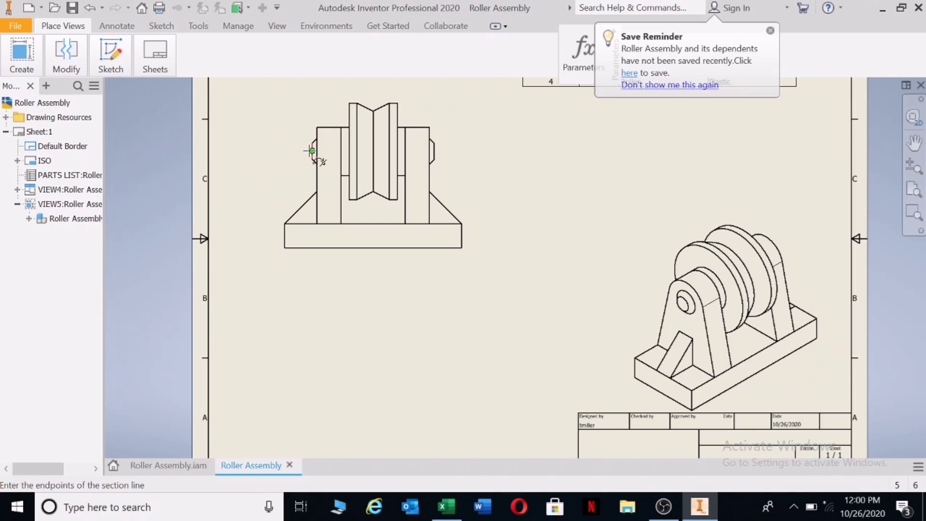
left_click(311, 152)
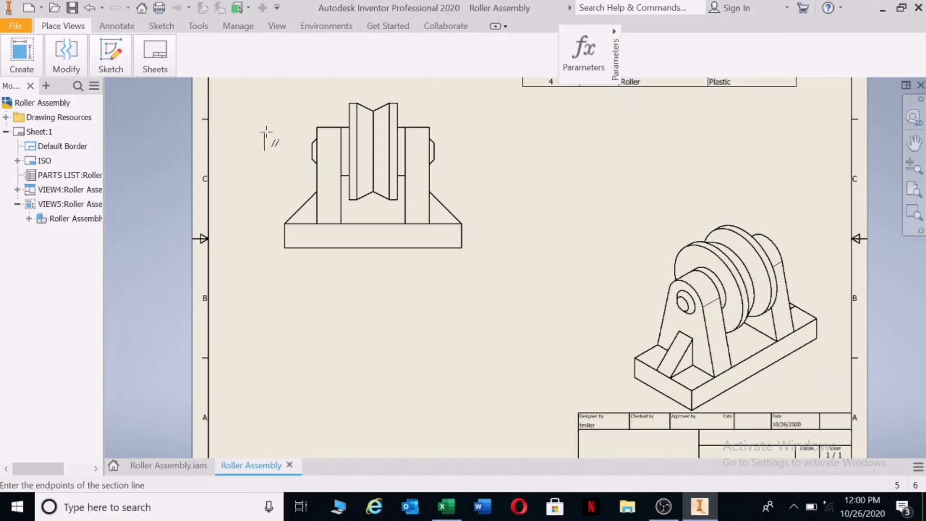
left_click(265, 151)
left_click(478, 150)
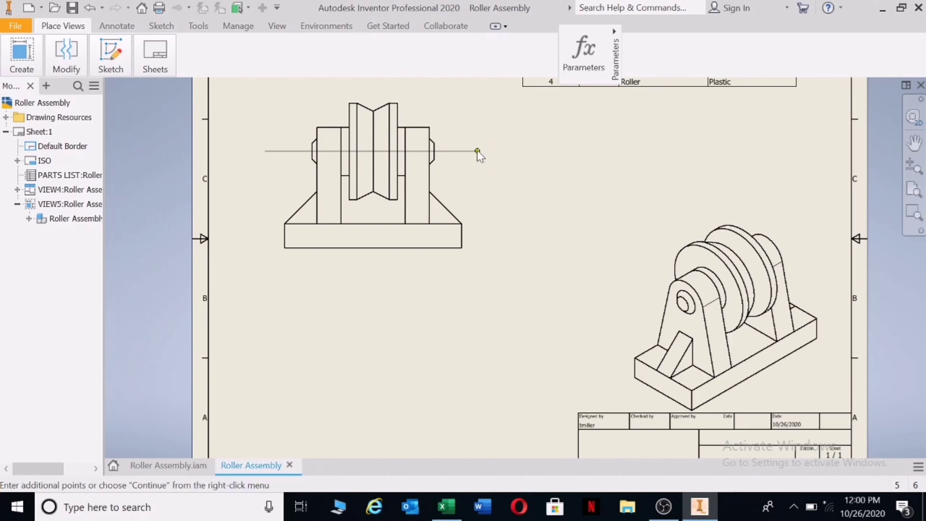
right_click(477, 150)
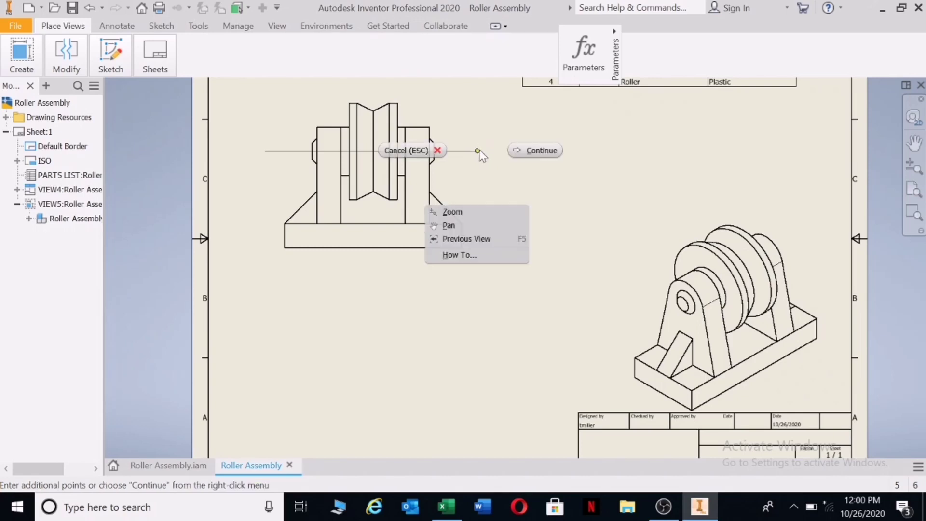
- Place section C-C at 1:1 below the front view and hide the shaft's hatching
left_click(534, 155)
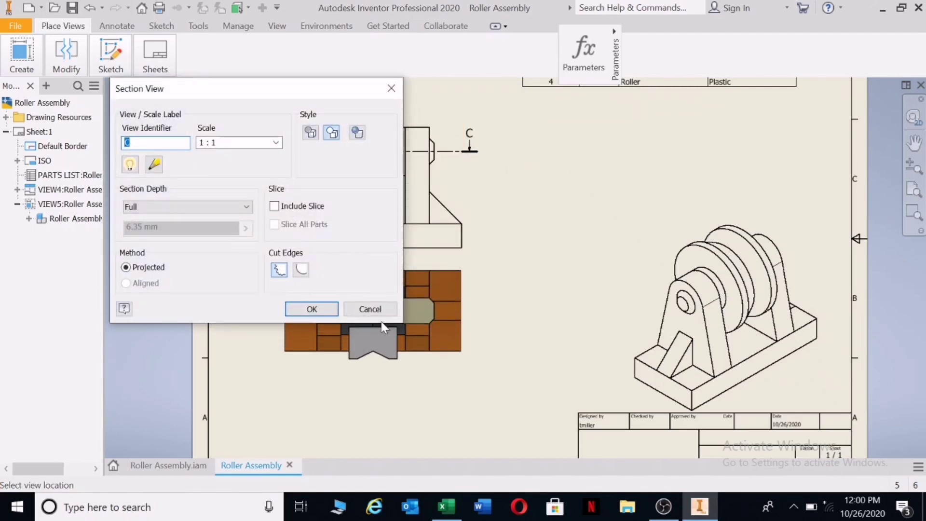
left_click(387, 364)
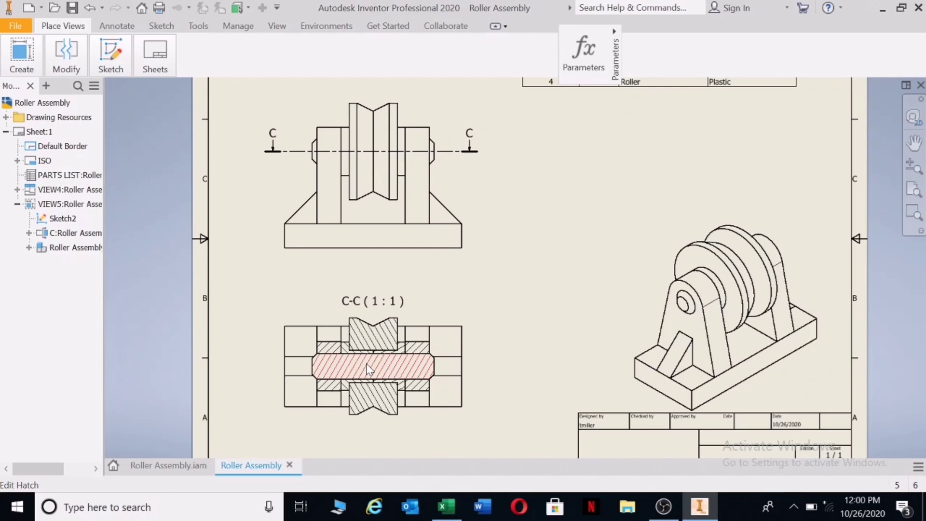
right_click(369, 368)
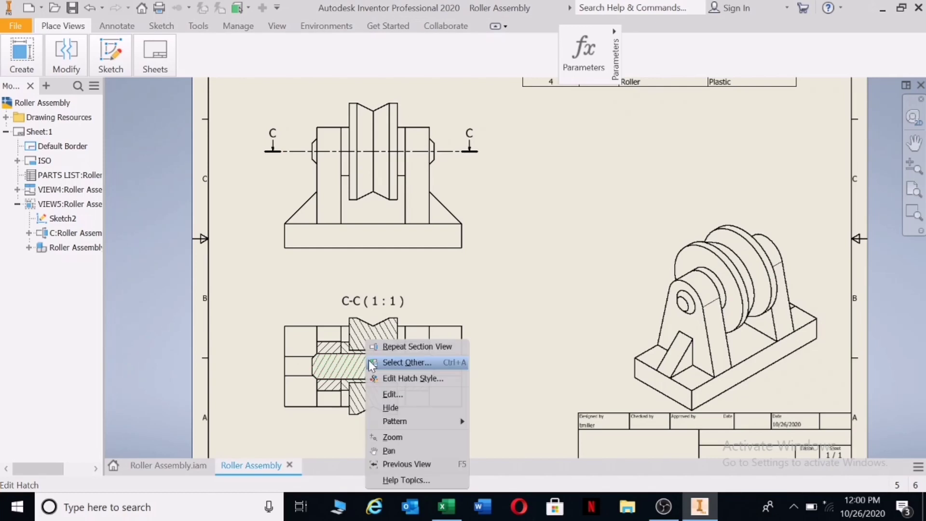
left_click(396, 409)
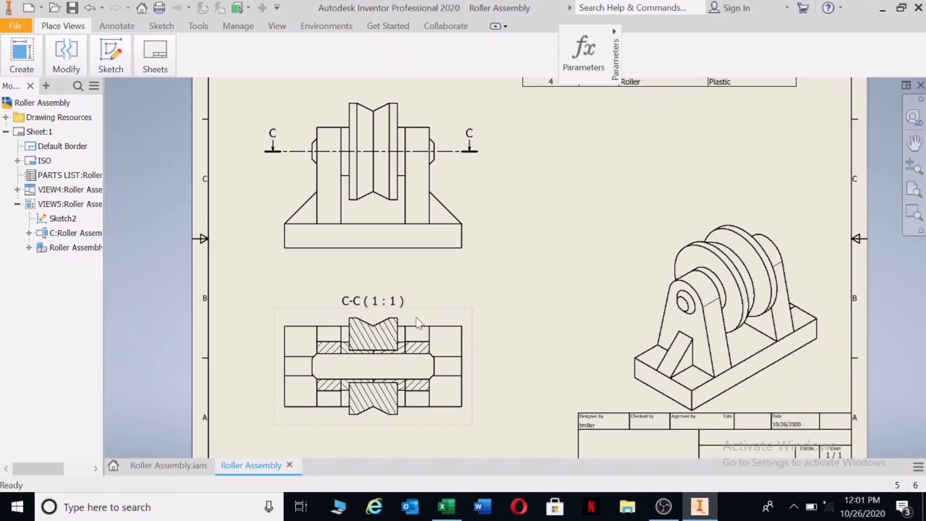
- Project a side view of the roller assembly from the front view, placed to its right
left_click(22, 58)
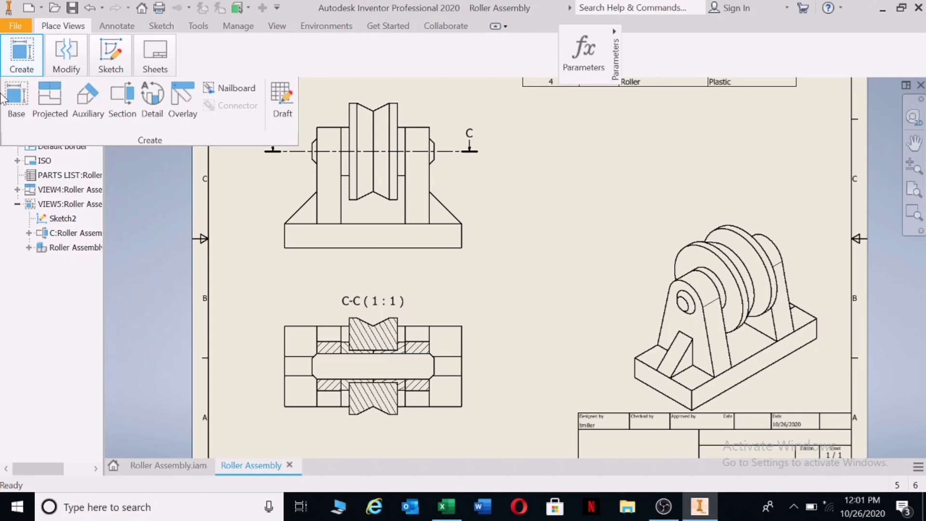
left_click(49, 101)
left_click(464, 176)
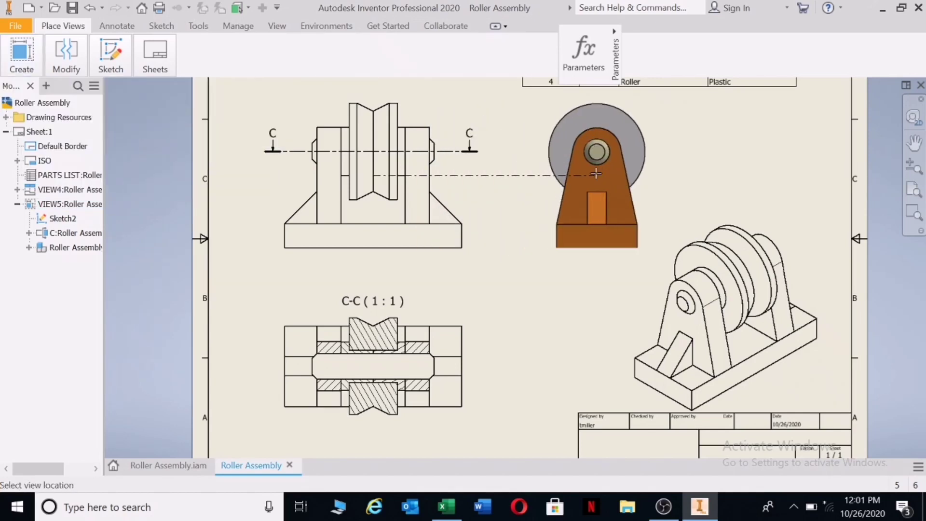
left_click(627, 169)
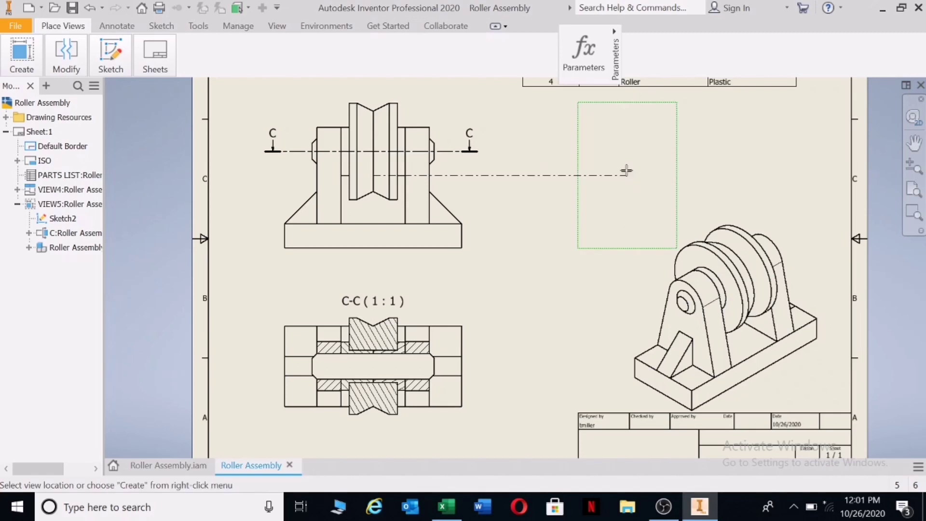
right_click(629, 168)
left_click(678, 170)
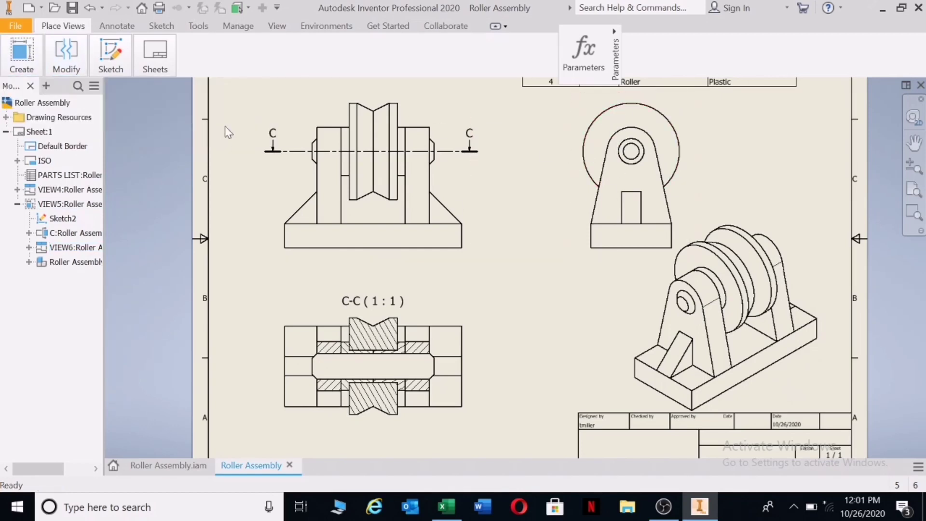
mouse_move(22, 58)
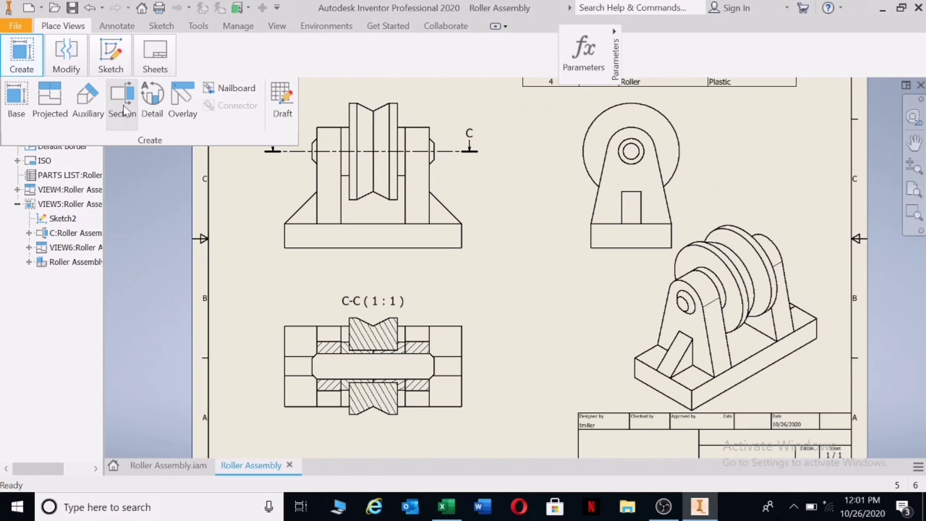
- Draw a vertical section line through the side view for section D-D
left_click(125, 107)
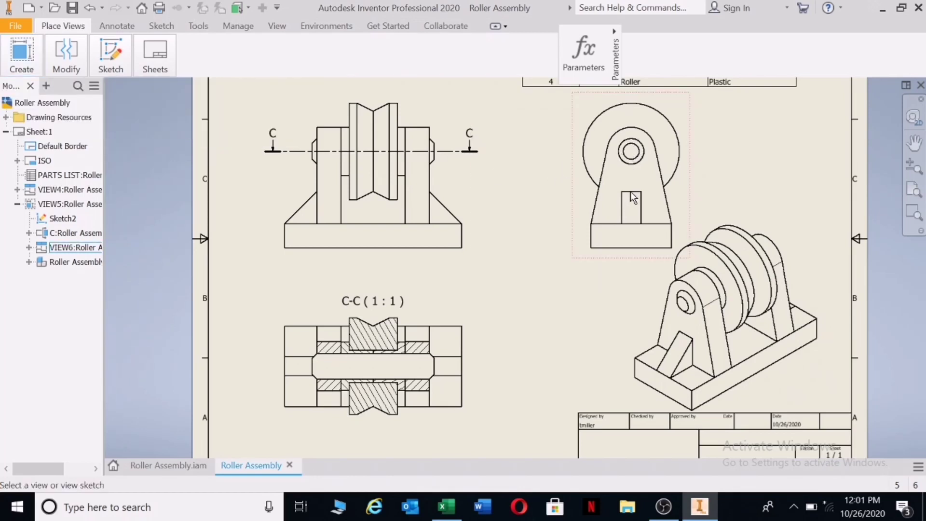
left_click(575, 254)
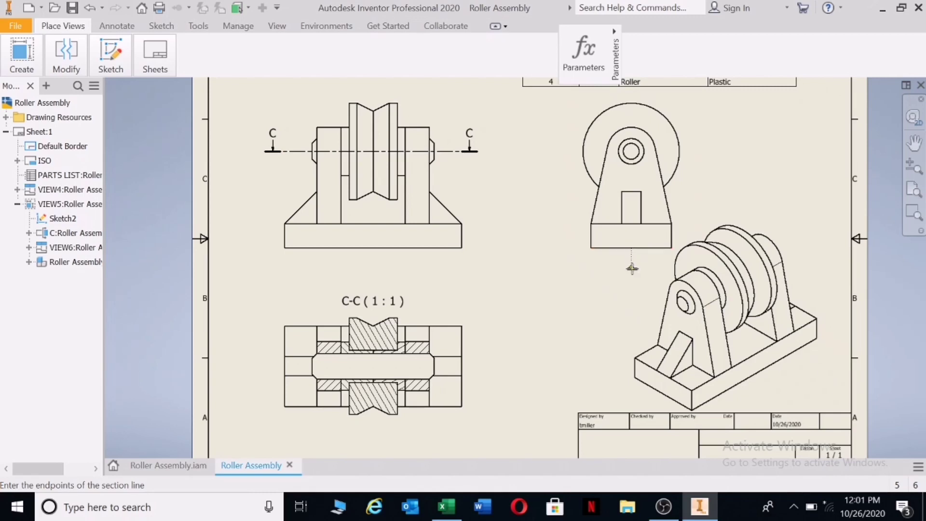
left_click(632, 268)
left_click(632, 92)
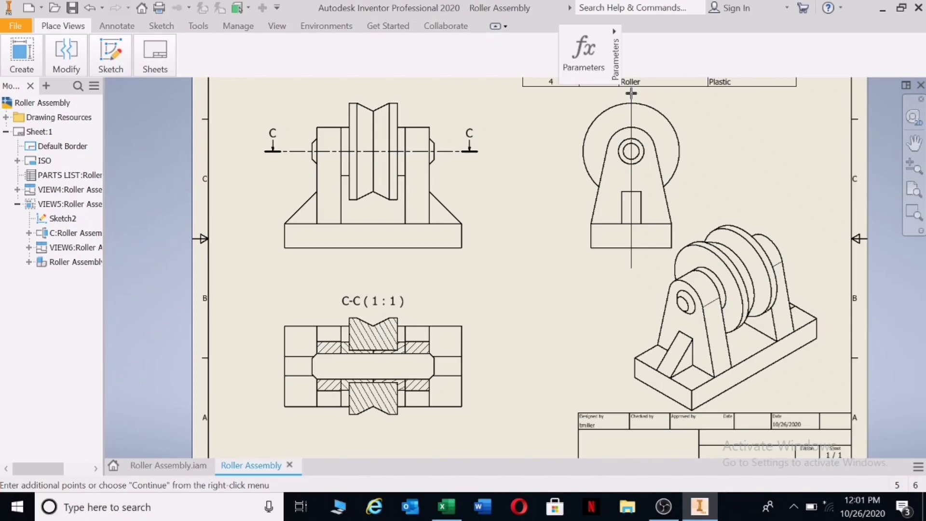
right_click(634, 96)
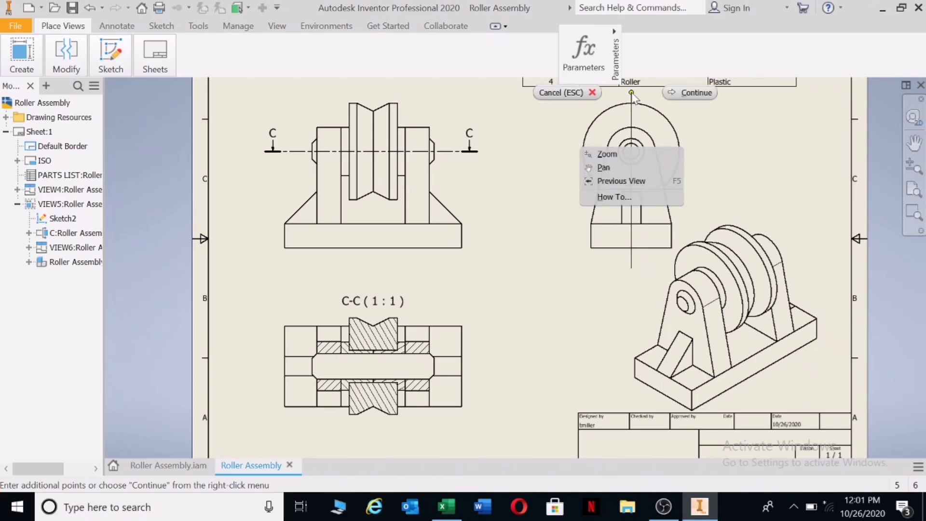
left_click(696, 93)
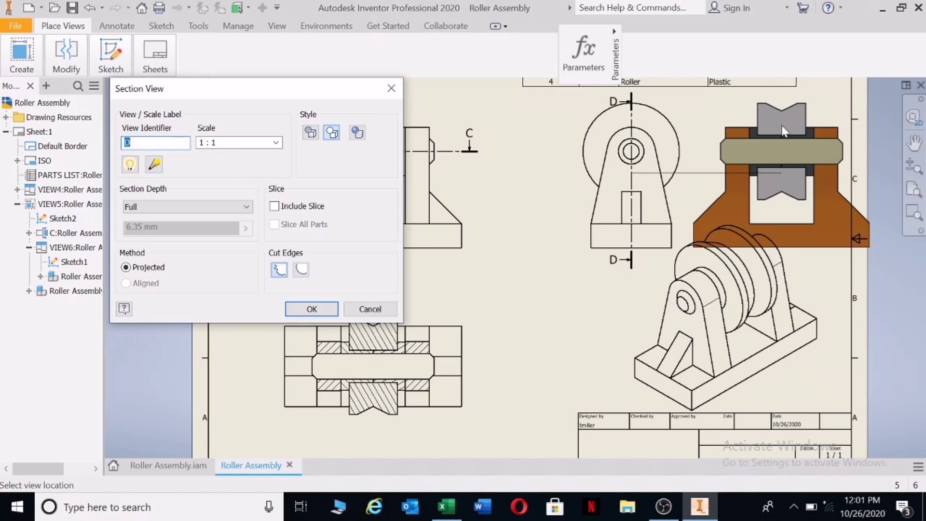
- Place section D-D at the upper right and hide the pin band's hatching
left_click(775, 115)
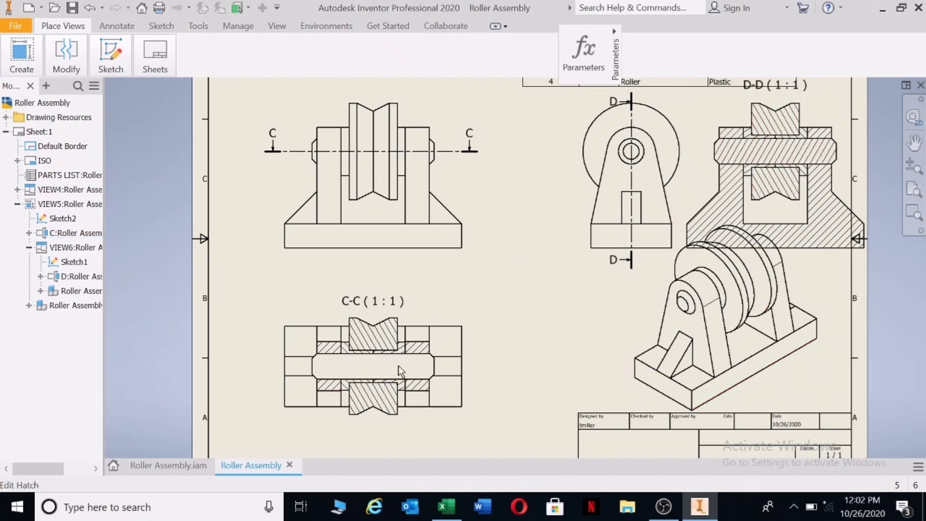
right_click(795, 150)
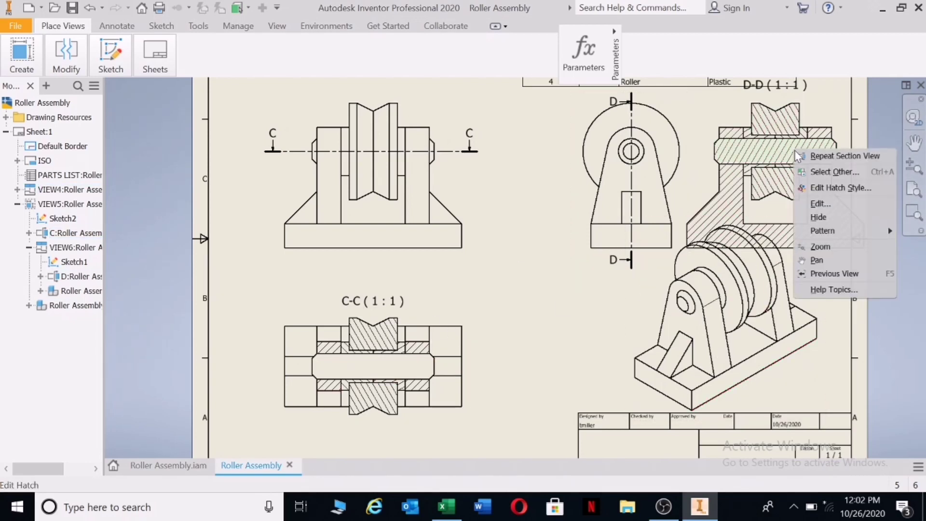
left_click(824, 214)
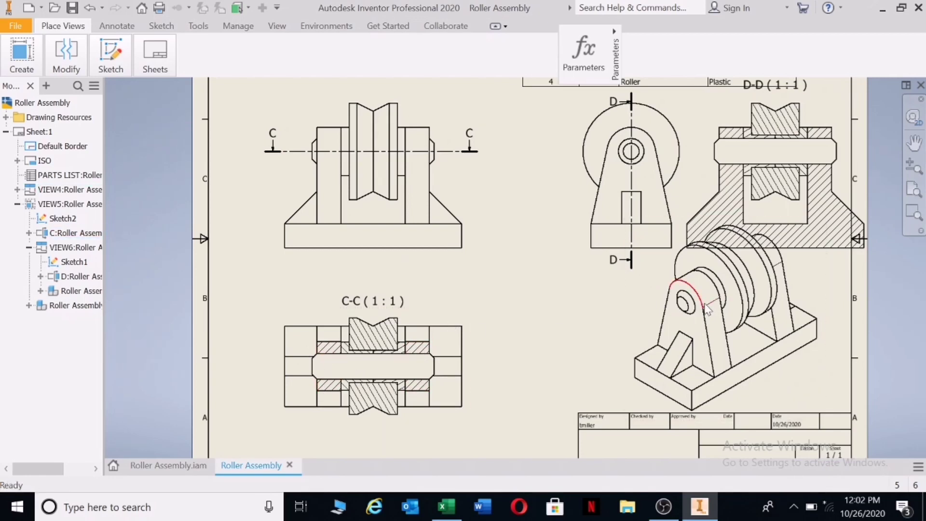
- Delete view D from the model browser and confirm the deletion
left_click(872, 169)
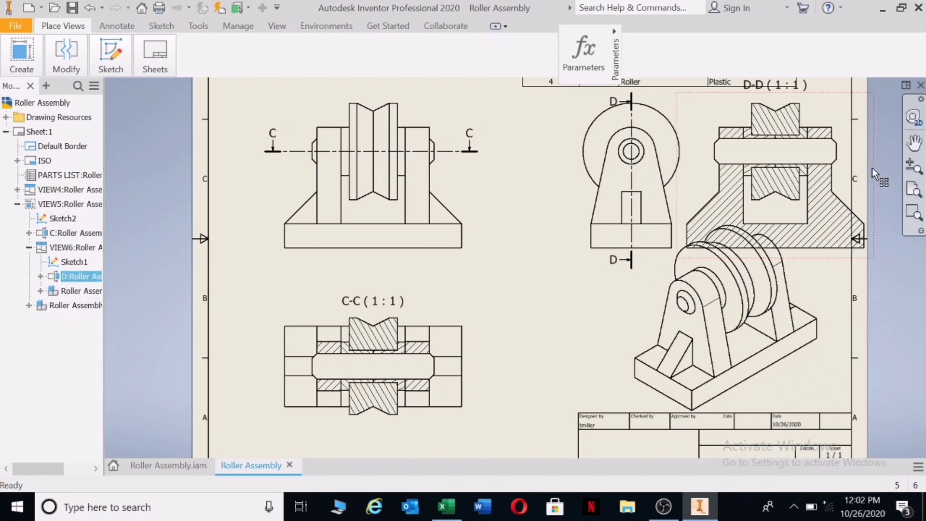
key("Delete")
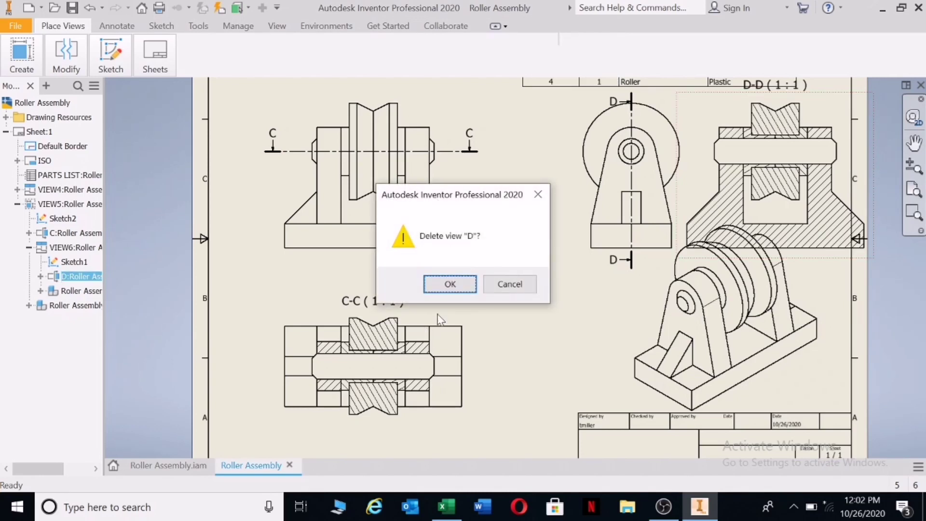
left_click(449, 285)
scroll(490, 310, "up", 3)
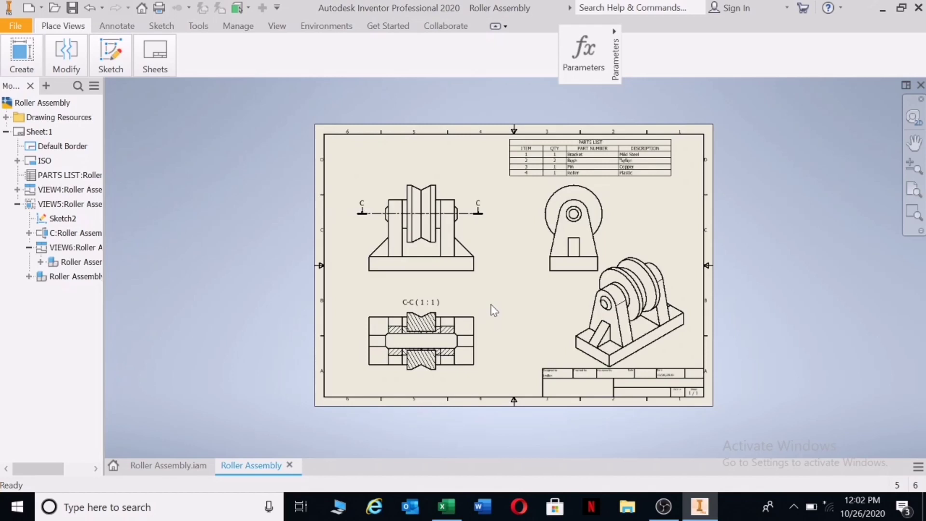
scroll(496, 338, "down", 4)
scroll(497, 338, "up", 3)
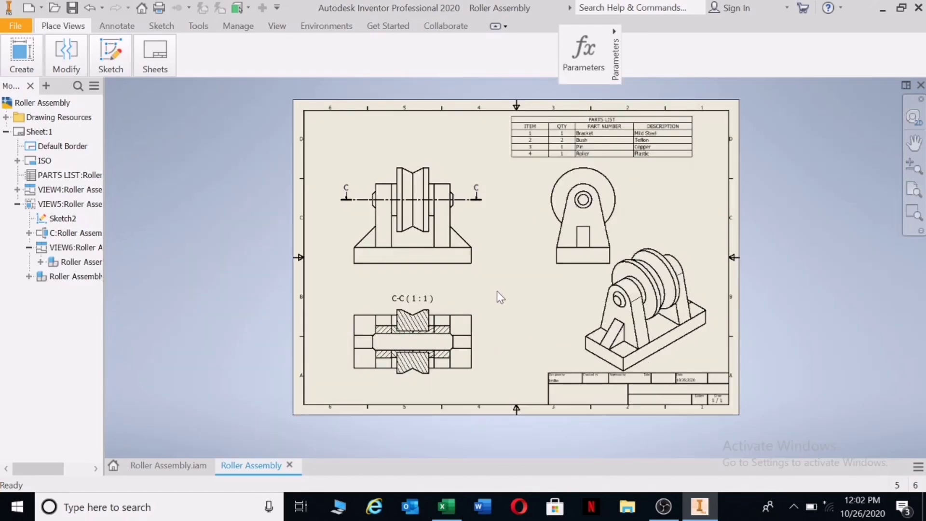
scroll(499, 297, "down", 4)
scroll(499, 297, "up", 2)
scroll(500, 297, "up", 1)
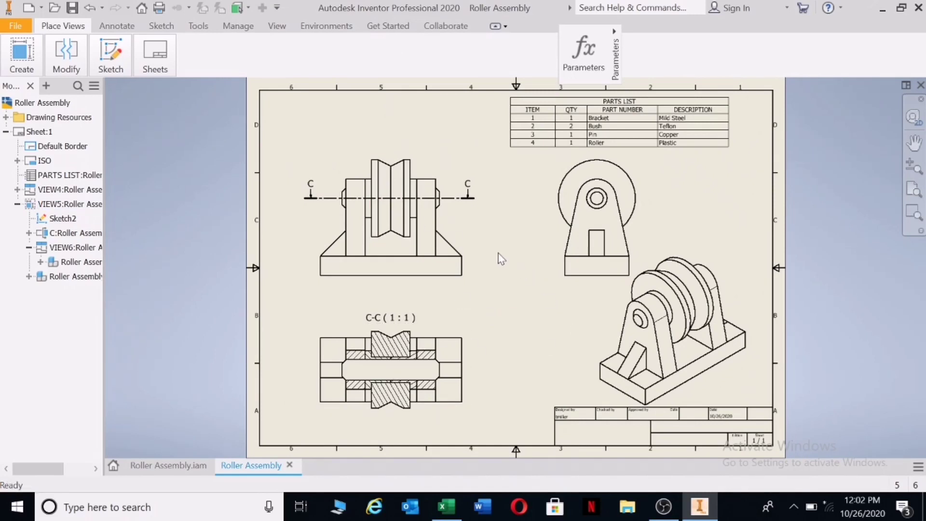
- Start the Annotate Balloon tool and attach balloon 4 to the roller in section C-C
left_click(117, 27)
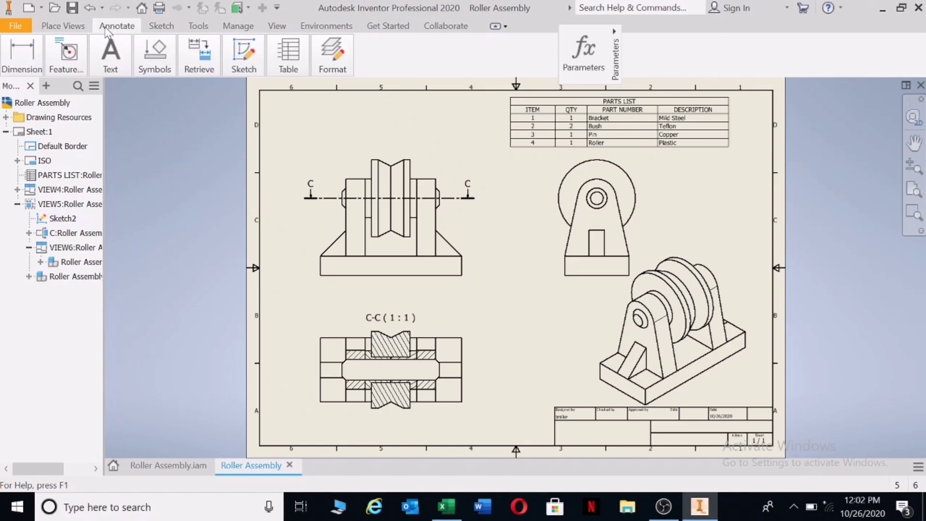
left_click(288, 56)
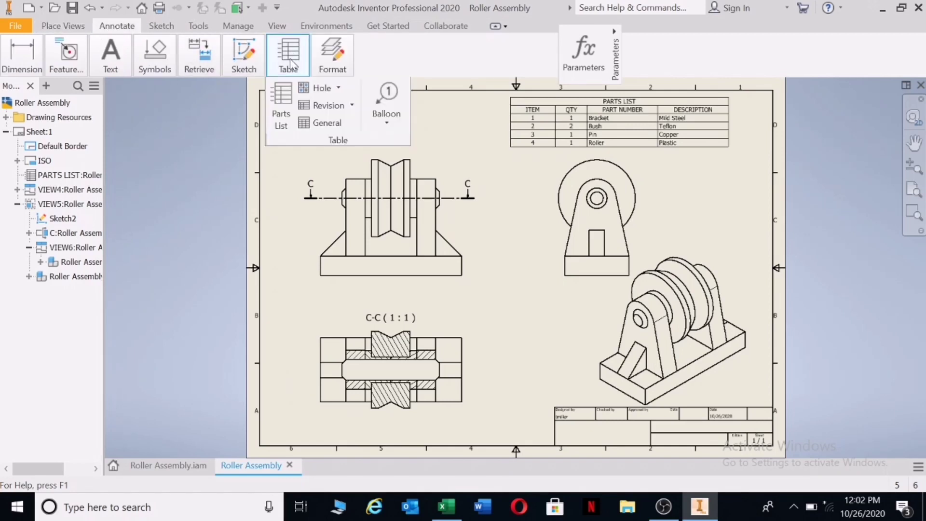
left_click(387, 101)
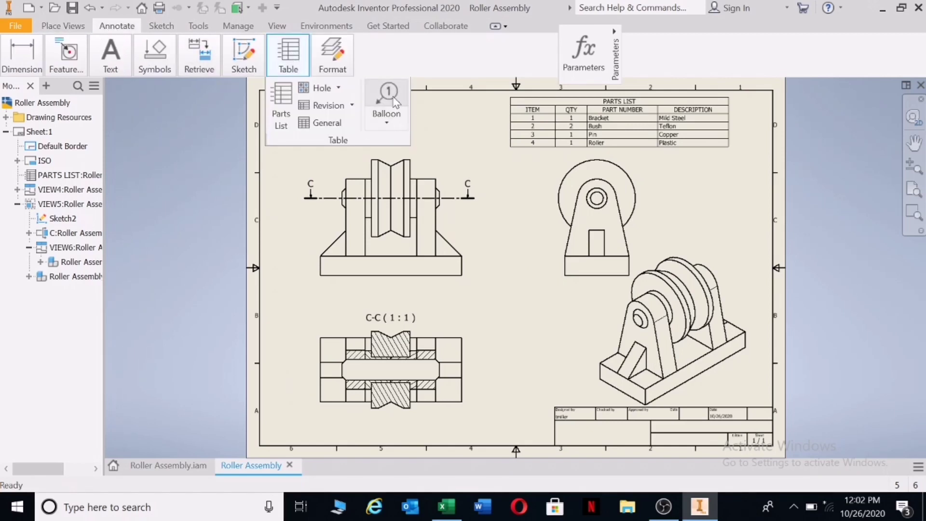
left_click(416, 346)
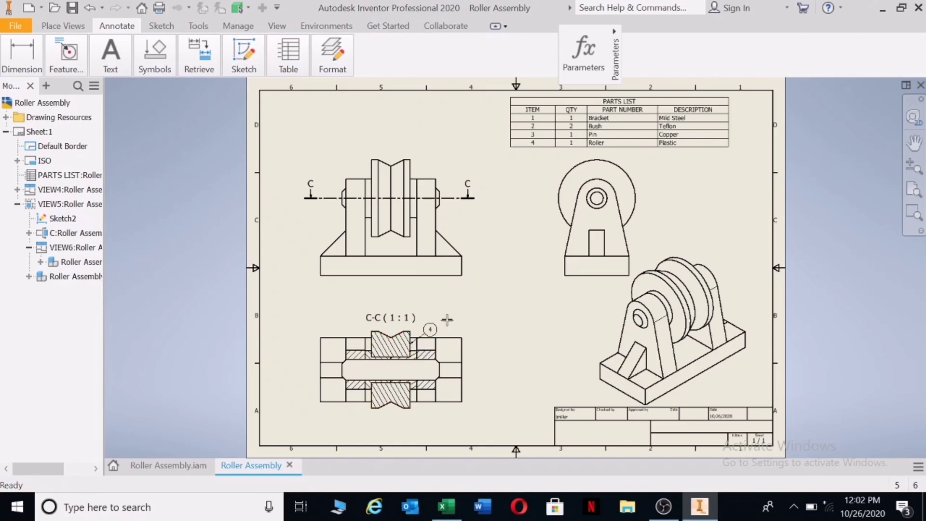
right_click(526, 285)
left_click(593, 283)
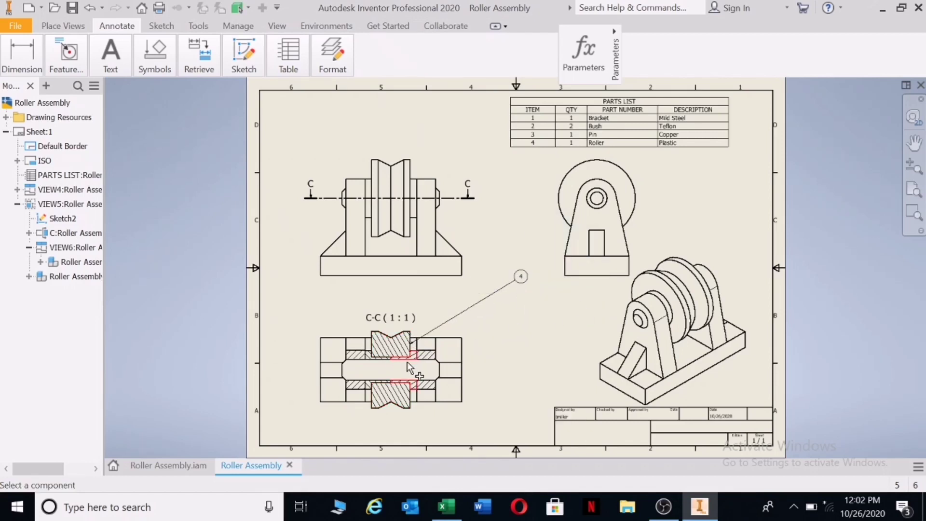
- Attach balloon 3 to the pin in section C-C, then exit the balloon command
left_click(419, 371)
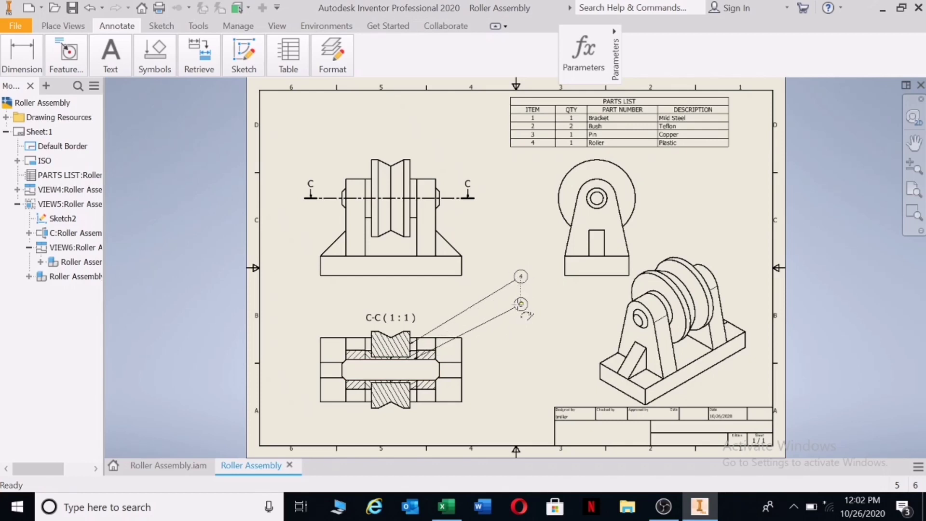
right_click(521, 304)
left_click(572, 305)
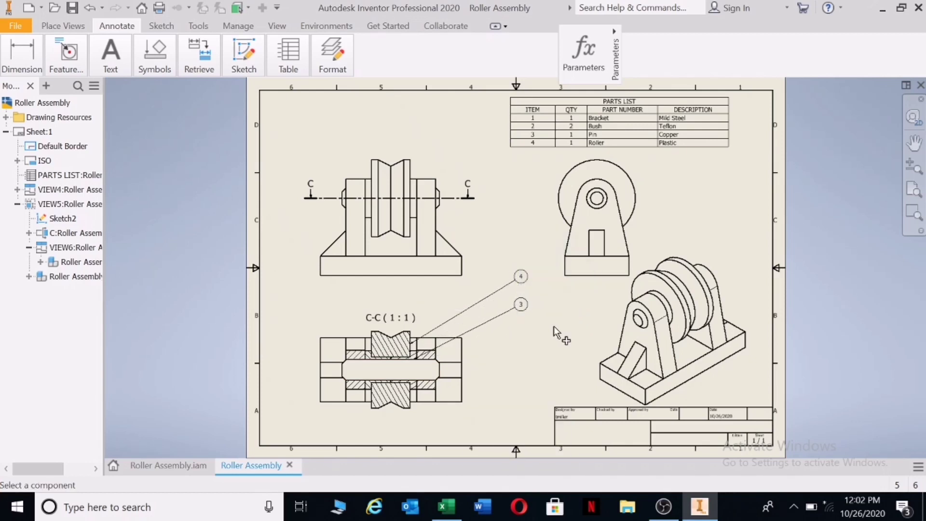
key("Escape")
- Cancel an unwanted extra balloon leader started in section C-C
left_click(416, 388)
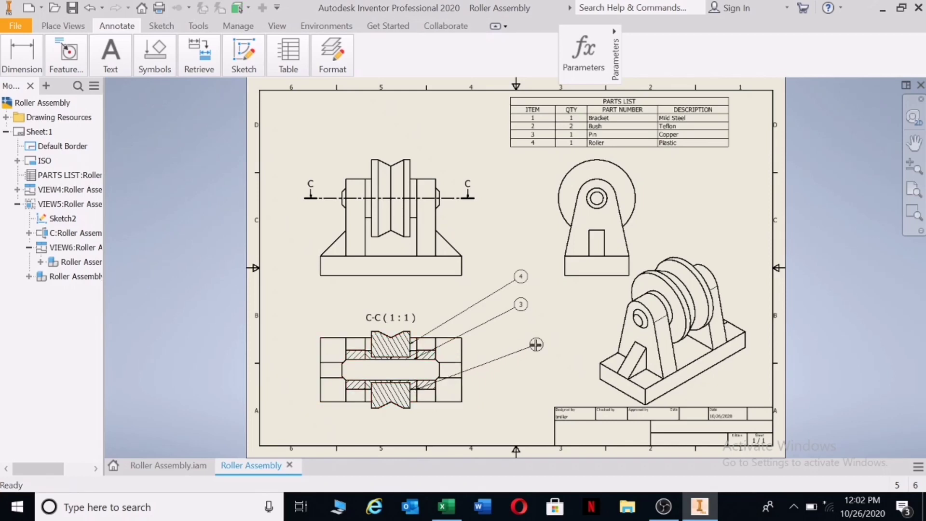
right_click(521, 337)
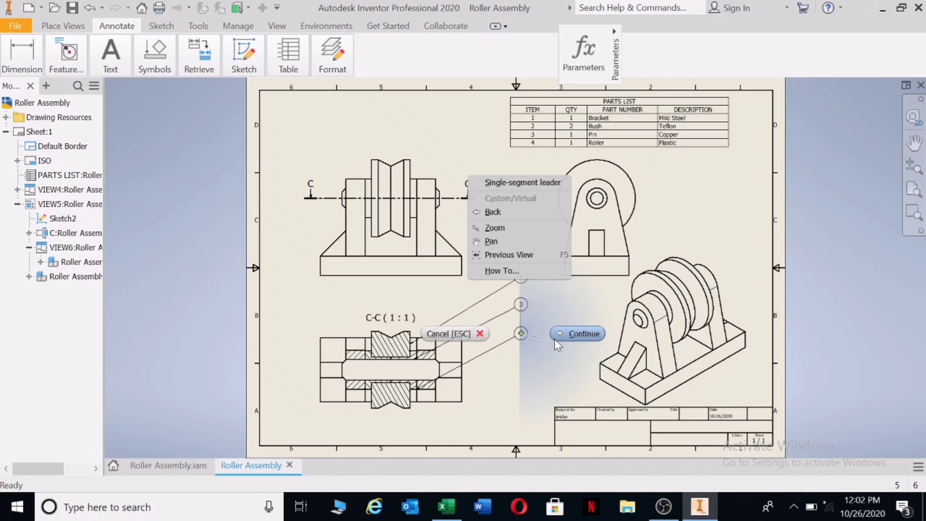
left_click(585, 332)
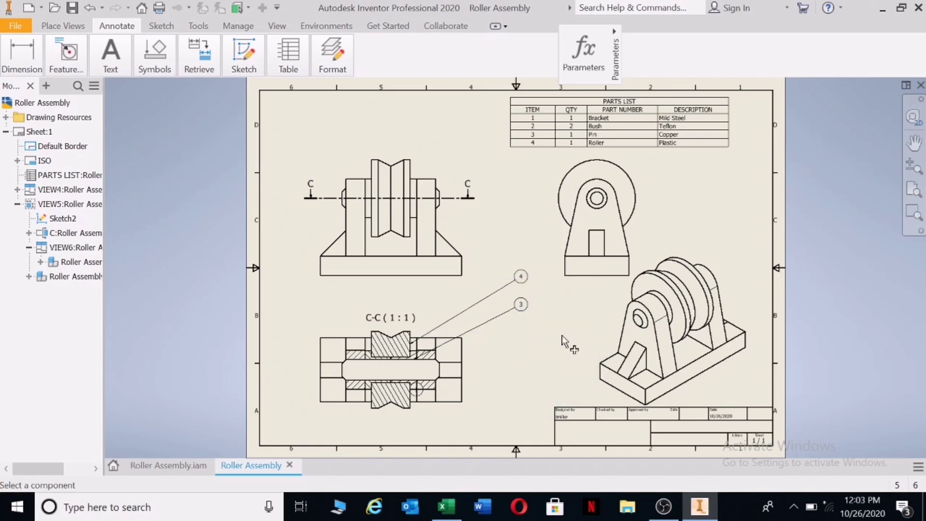
left_click(420, 390)
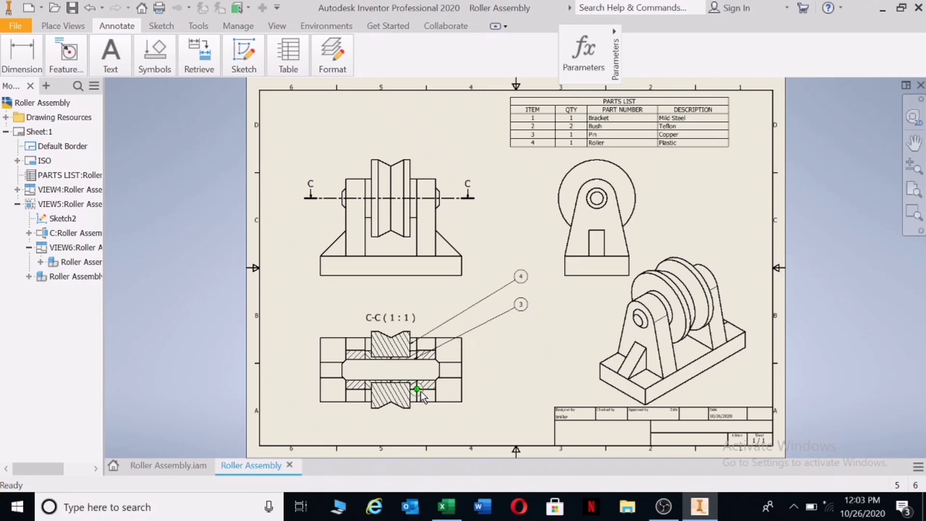
- Restart ballooning and attach balloon 1 to the bracket and balloon 2 to the bush
left_click(244, 56)
left_click(288, 57)
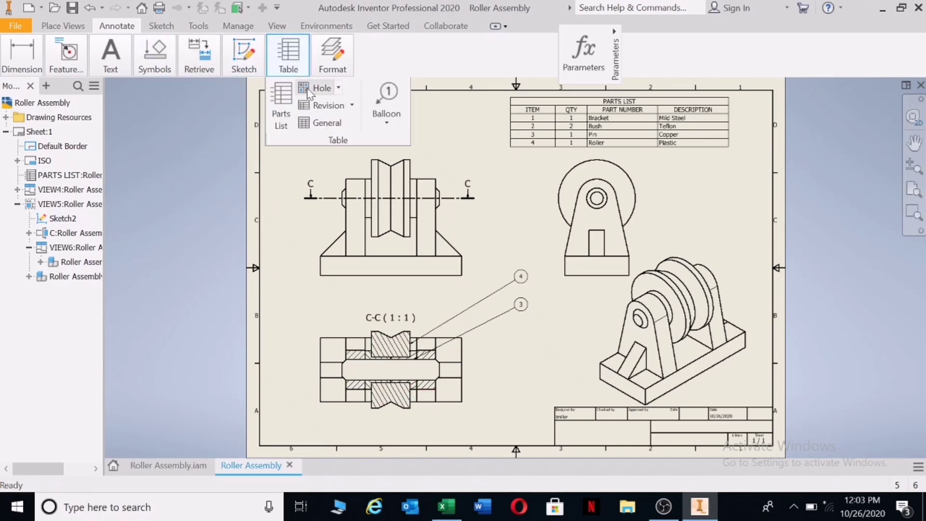
left_click(387, 105)
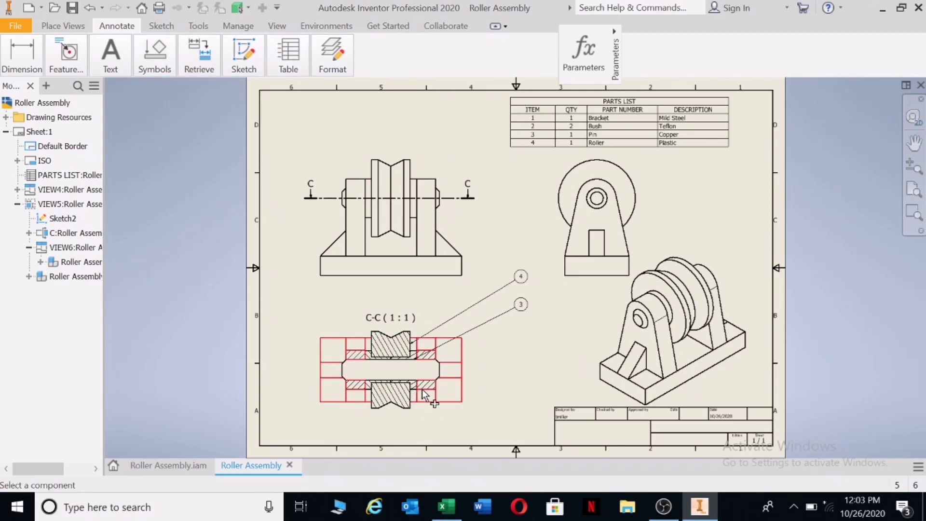
left_click(455, 407)
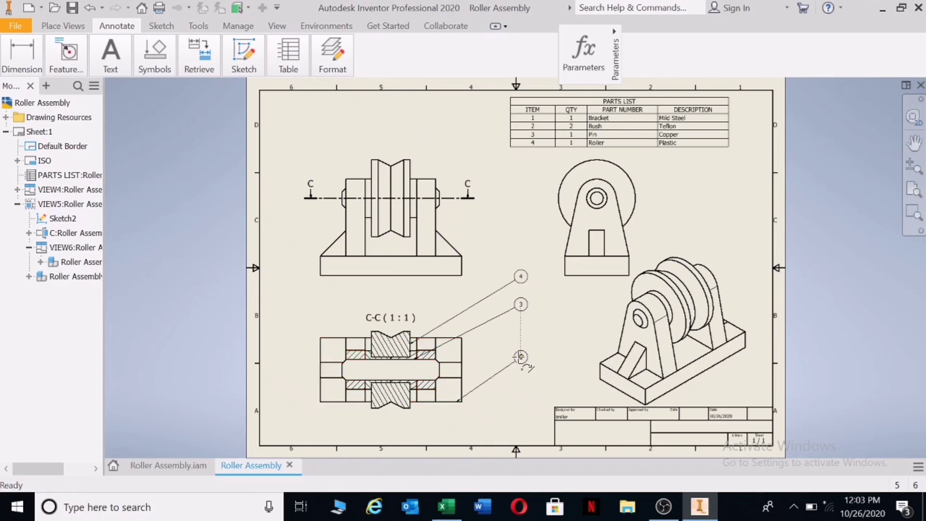
right_click(532, 367)
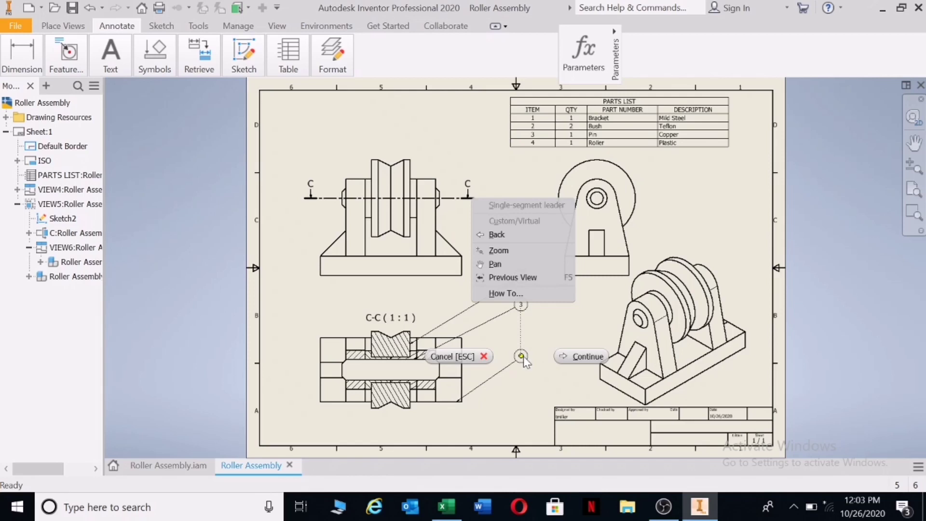
left_click(587, 356)
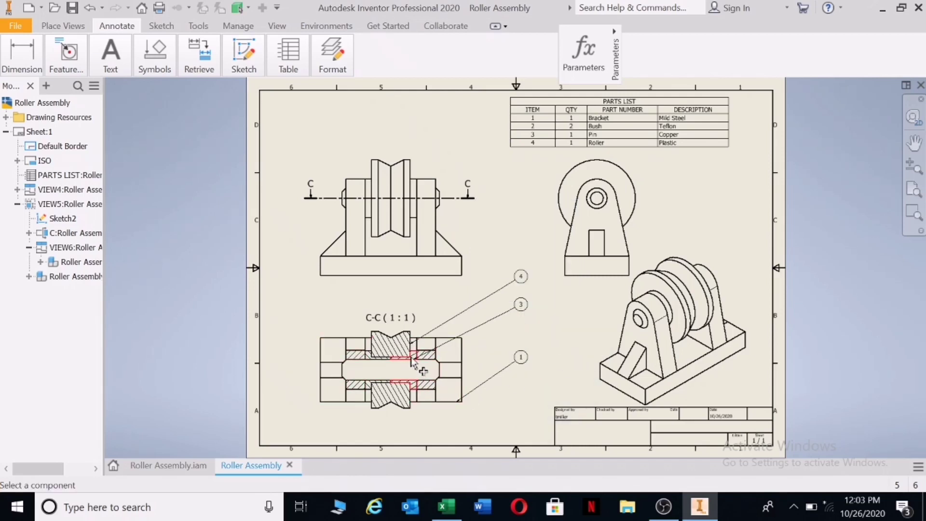
left_click(418, 359)
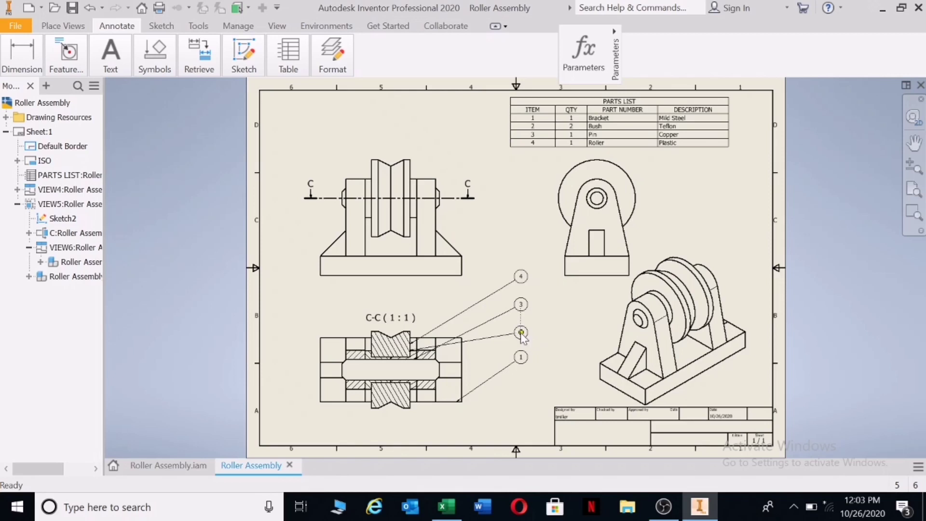
right_click(521, 335)
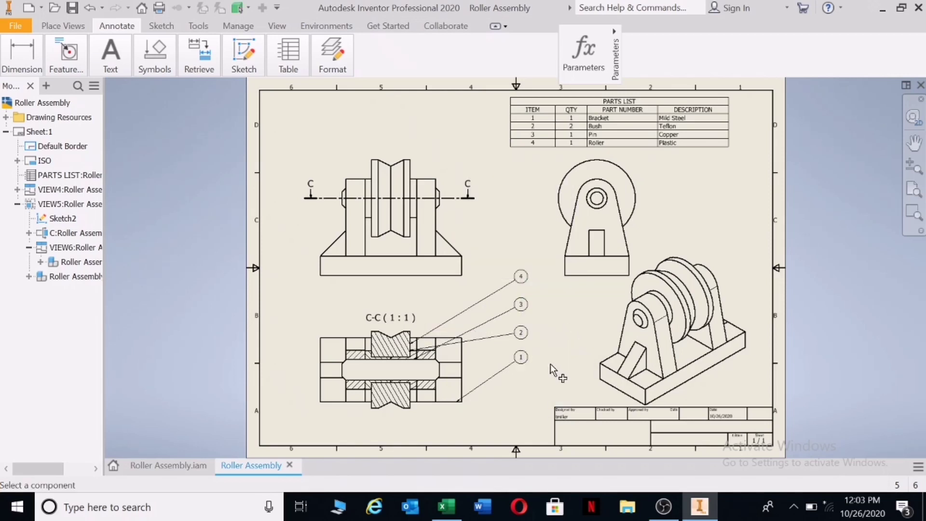